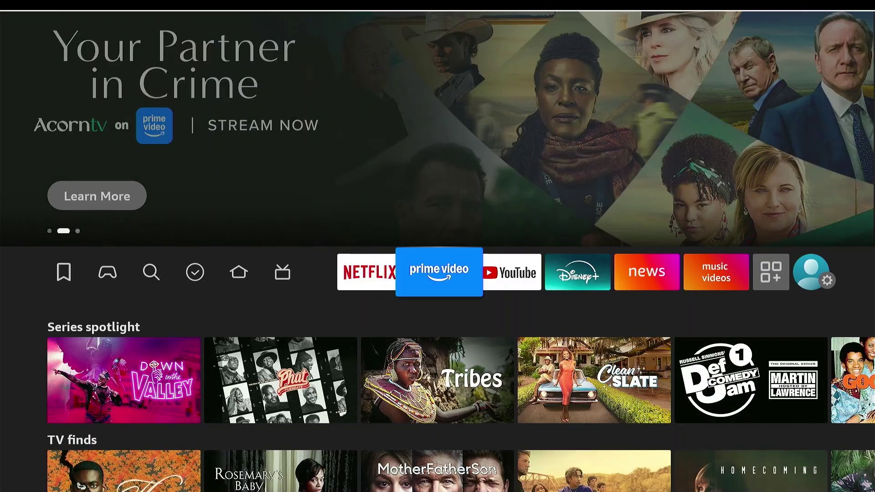
Step: Show the Fire TV Home page with live channel tiles and recommended titles
key(Home)
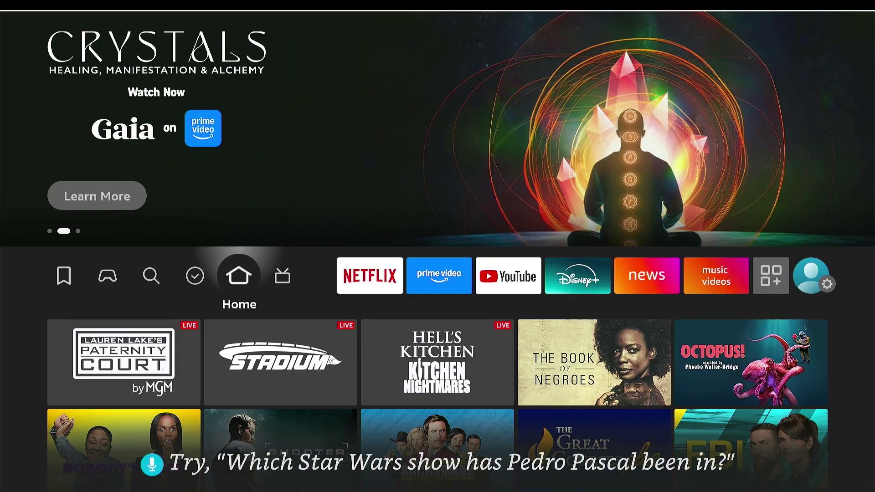
Step: On the Find page, search for 'D' and select the Downloader suggestion
key(Left)
key(Left)
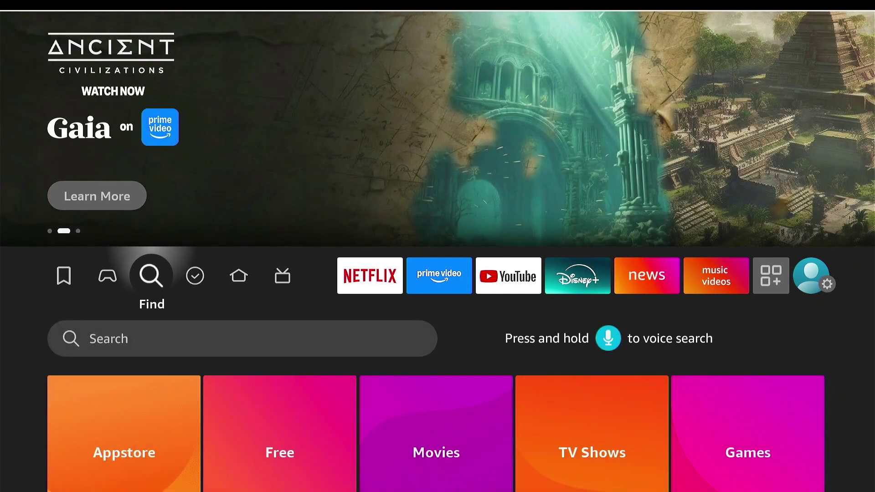
key(Down)
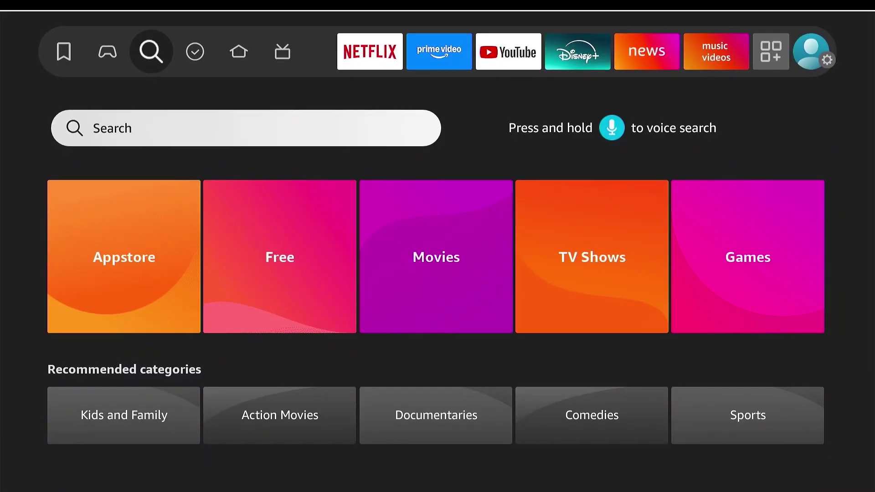
key(Return)
key(Right)
key(Right)
key(Right)
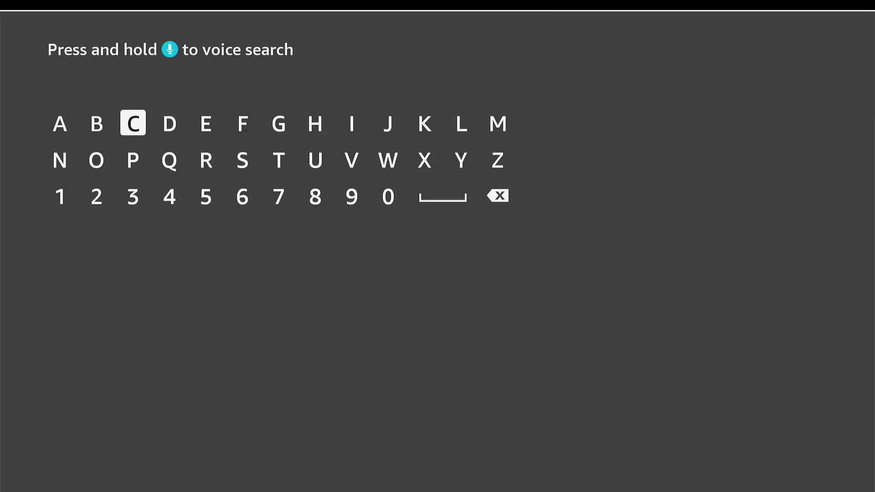
key(Return)
key(Down)
key(Down)
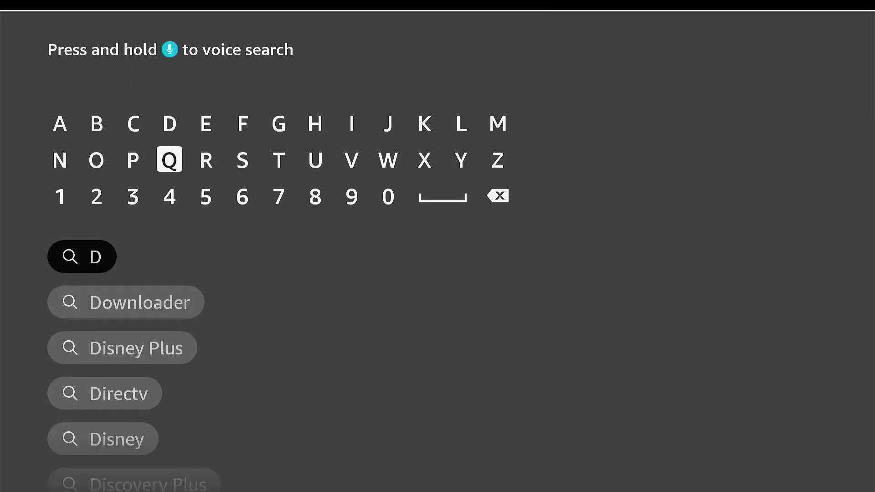
key(Down)
key(Down)
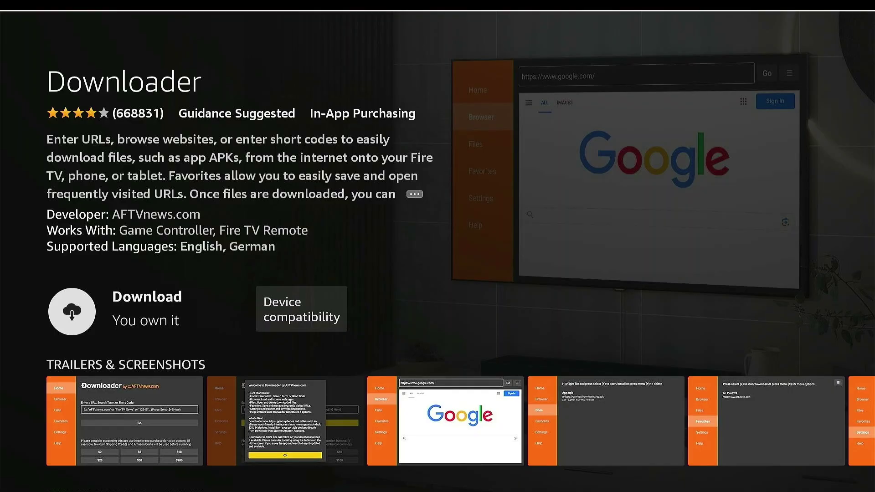
Step: Install Downloader from its store page, then go back to the Home screen
key(Return)
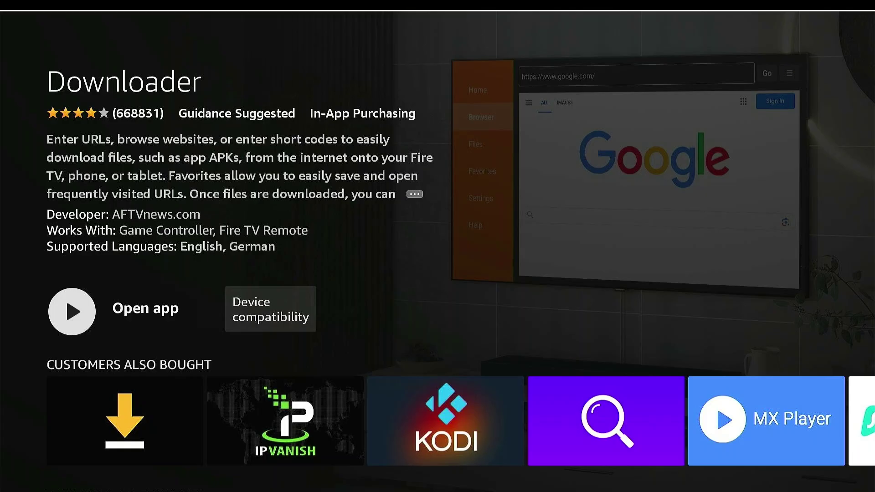
key(Home)
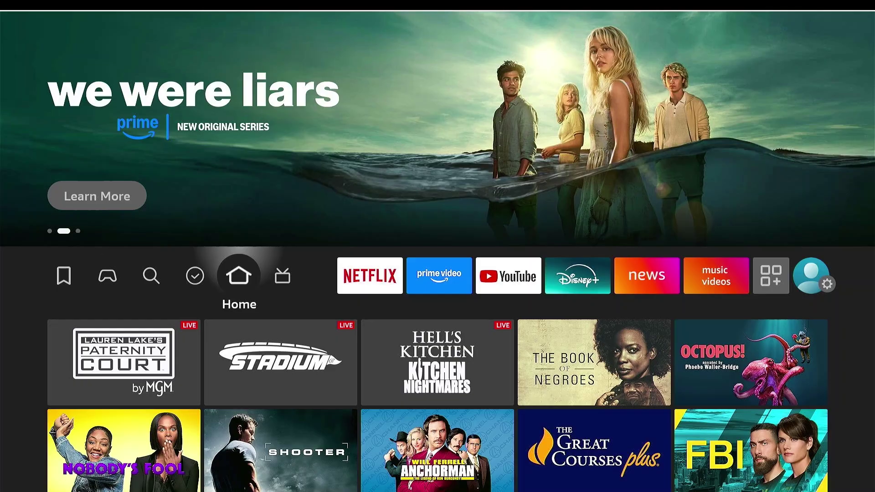
Step: Open Developer options under My Fire TV through the quick-access Settings shortcut
key(Home)
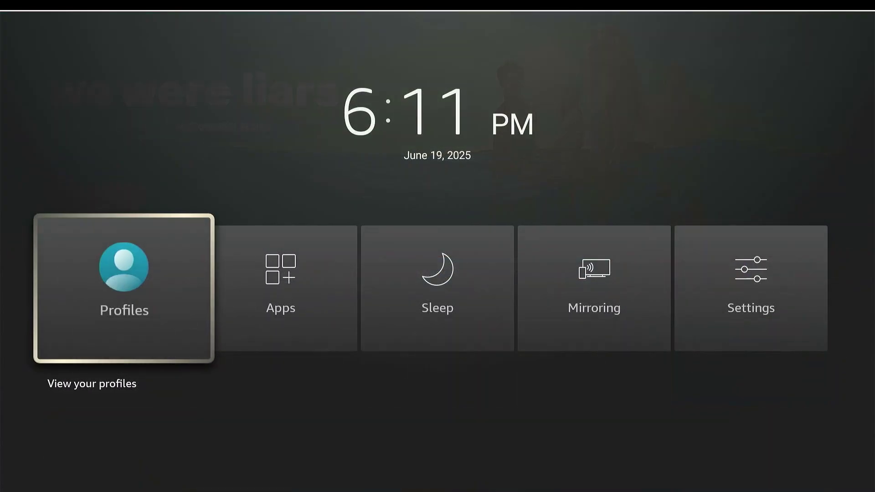
key(Right)
key(Right)
key(Right)
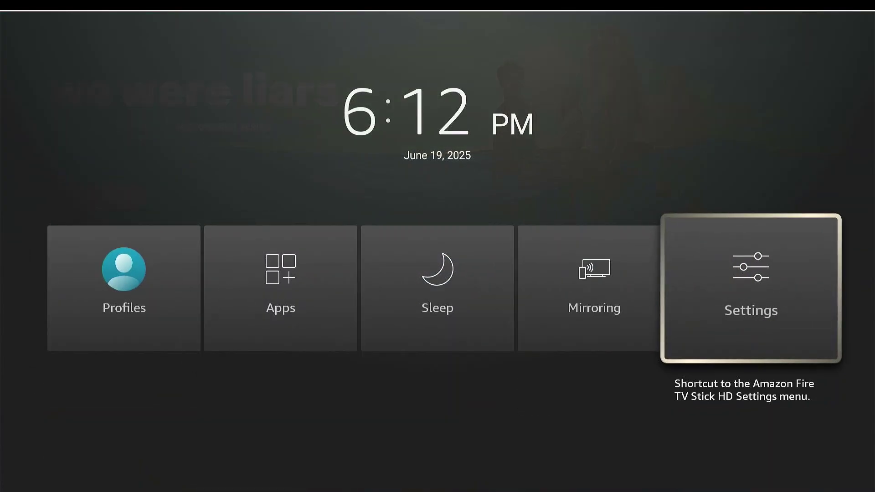
key(Return)
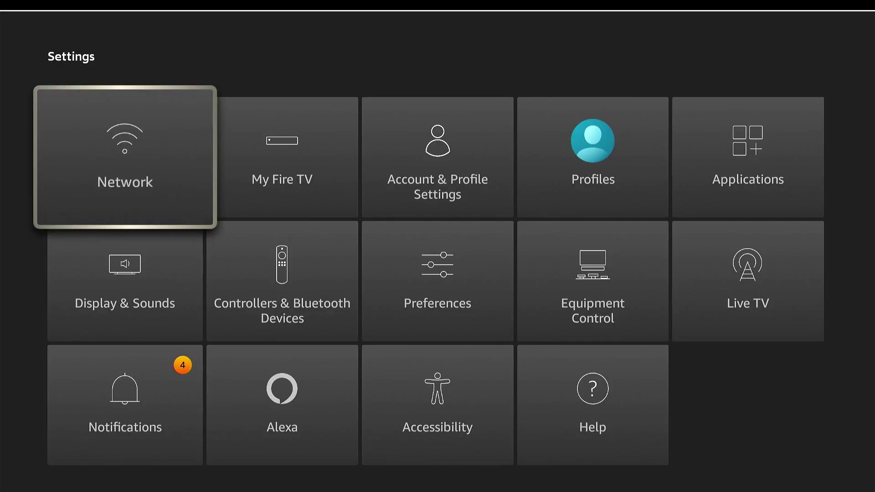
key(Right)
key(Return)
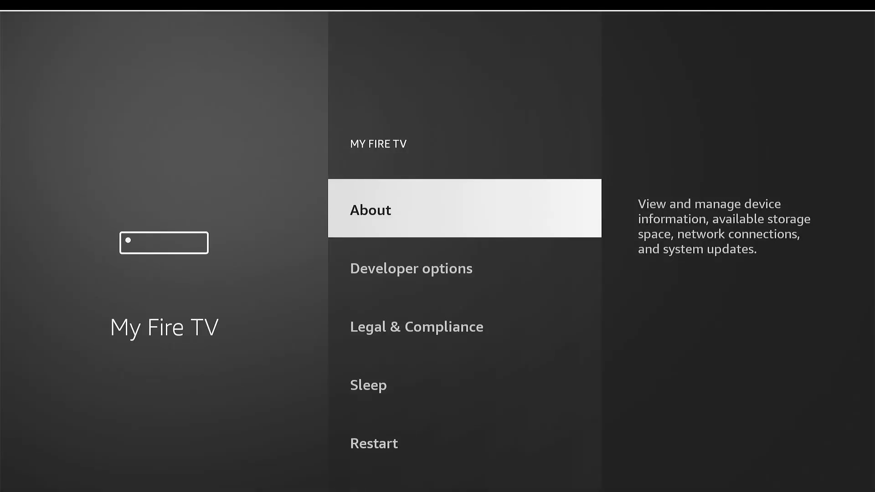
key(Down)
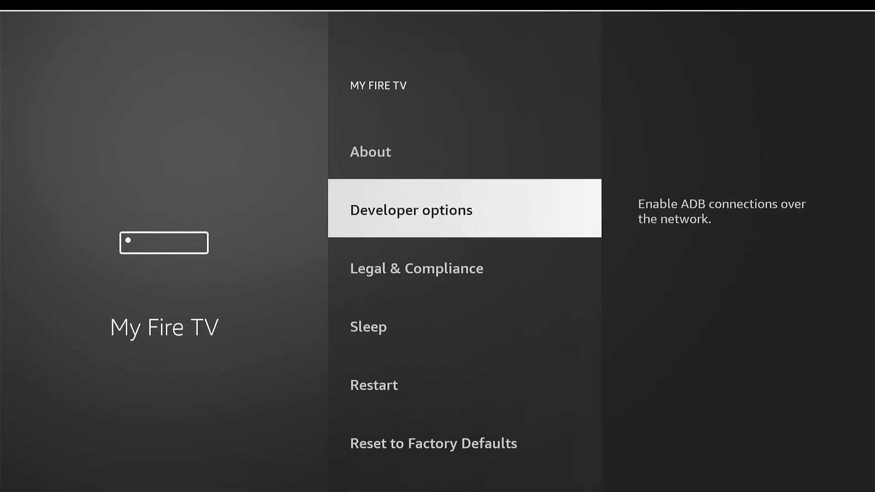
key(Return)
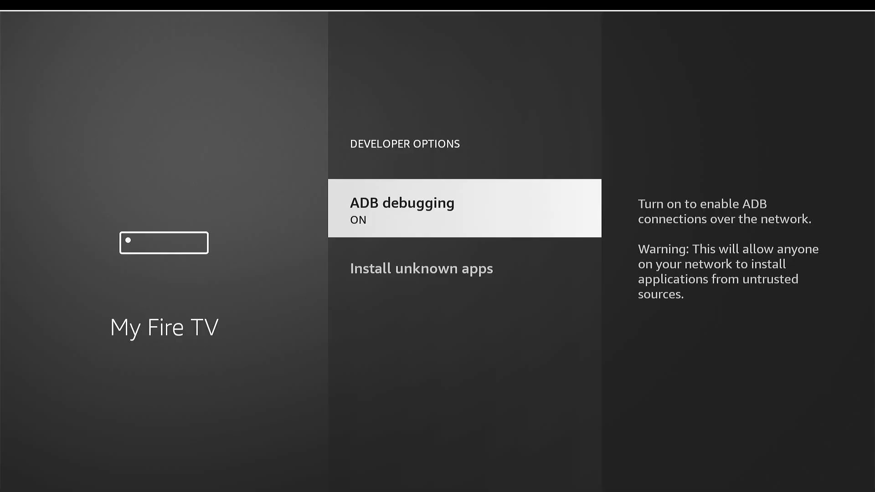
Step: Allow Downloader to install unknown apps, then back out to the Settings grid
key(Down)
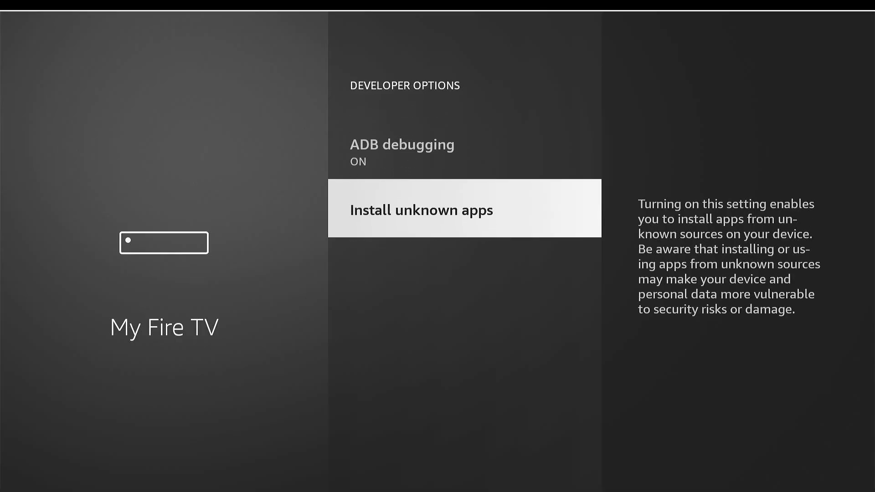
key(Return)
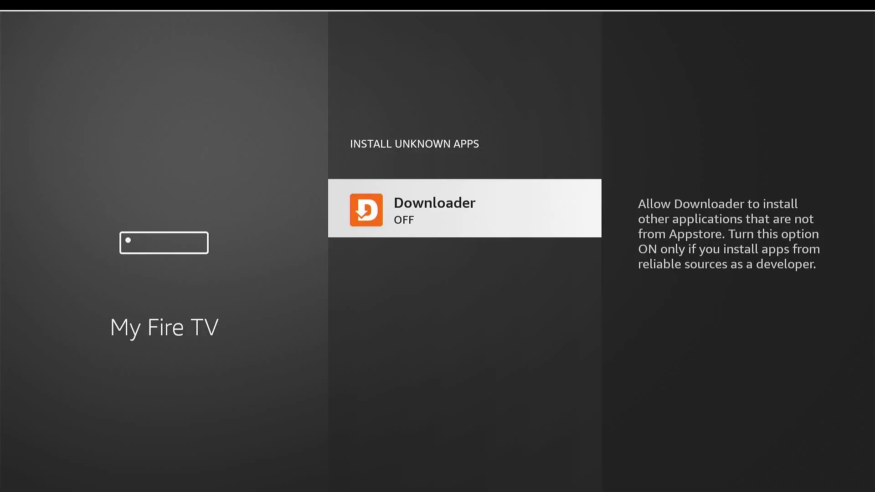
key(Return)
key(Escape)
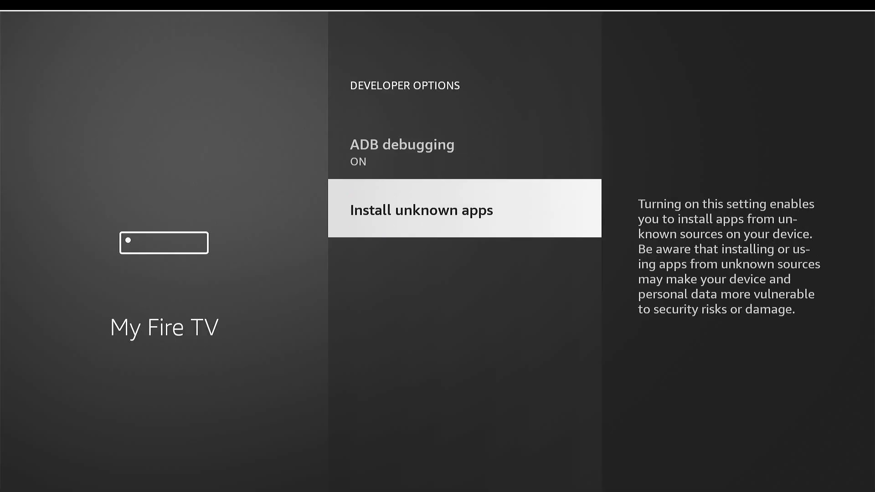
key(Escape)
key(Escape)
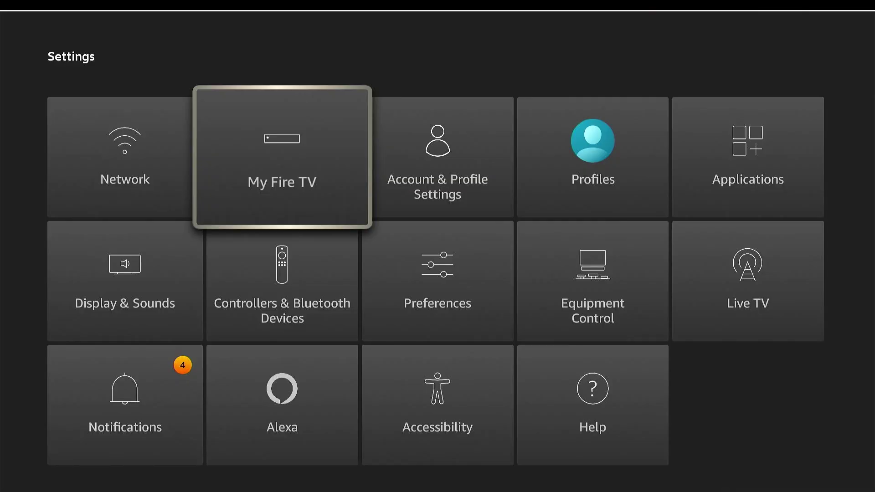
Step: Open the installed apps library from the quick-access panel and launch Downloader
key(Home)
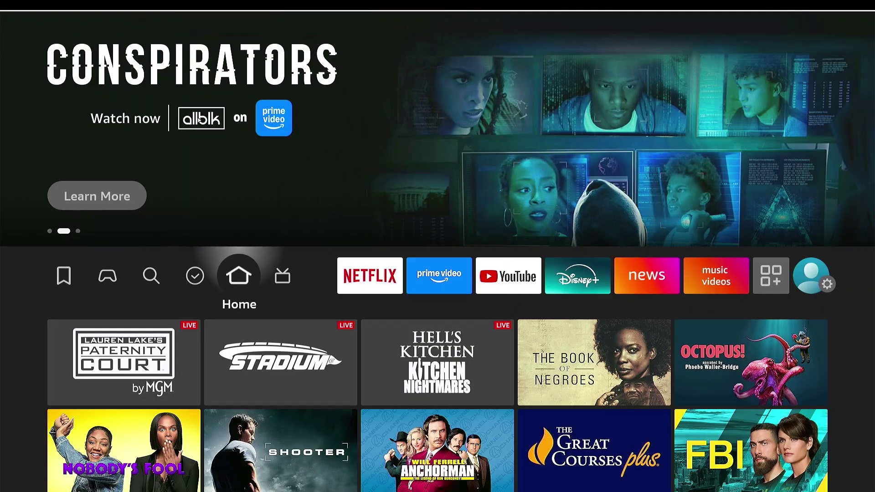
key(Home)
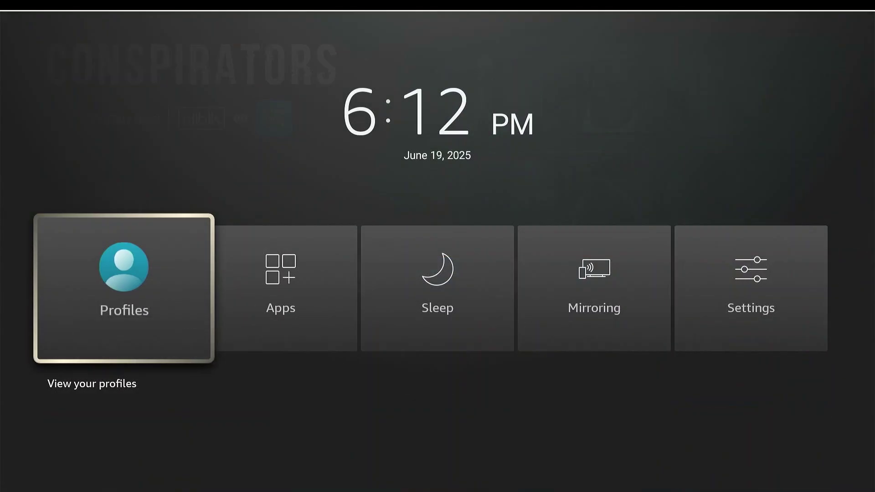
key(Right)
key(Return)
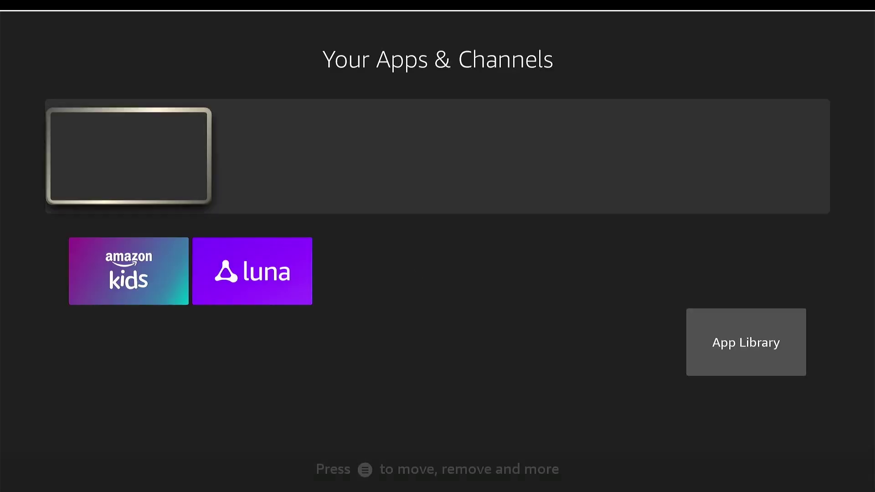
key(Down)
key(Down)
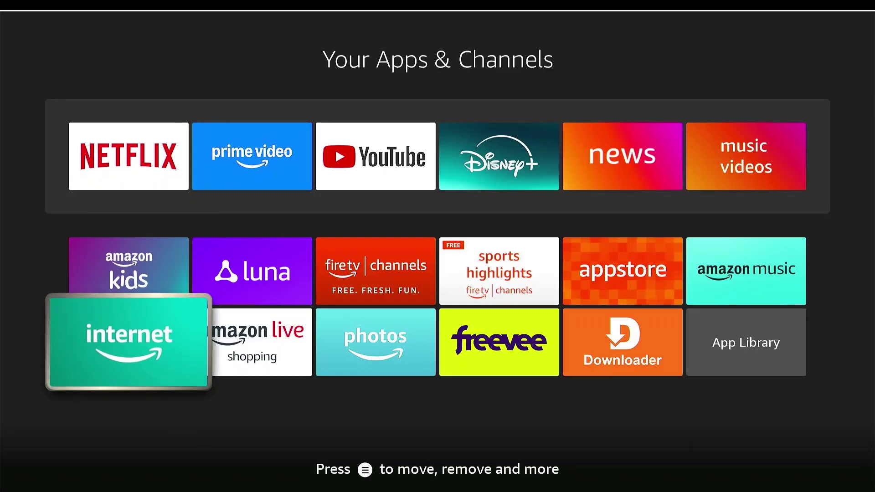
key(Right)
key(Right)
key(Right)
key(Right)
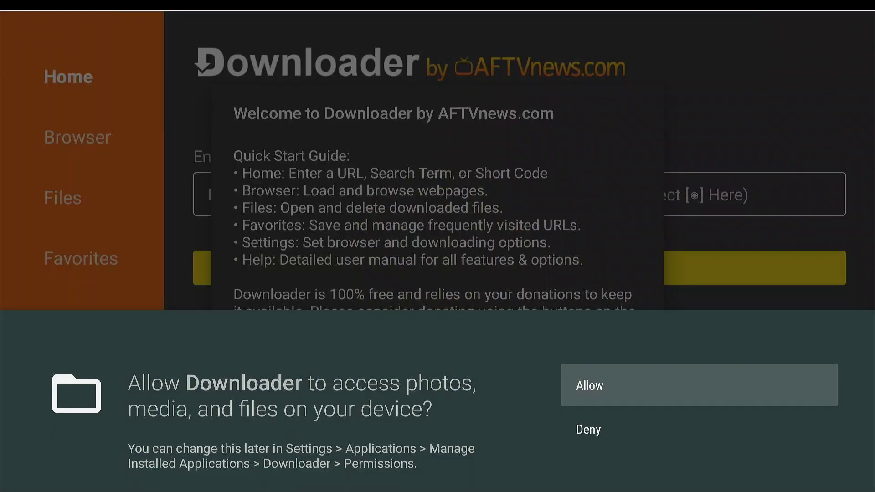
Step: Allow Downloader access to media and files and dismiss the Welcome guide
key(Return)
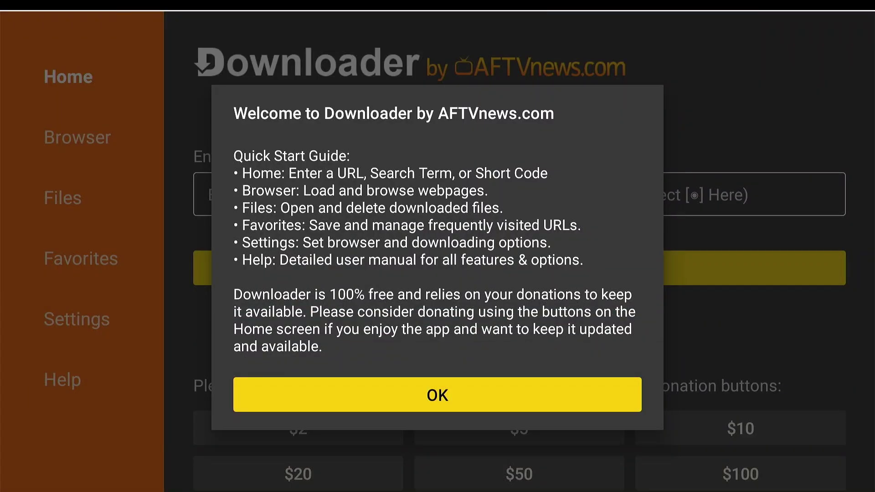
key(Return)
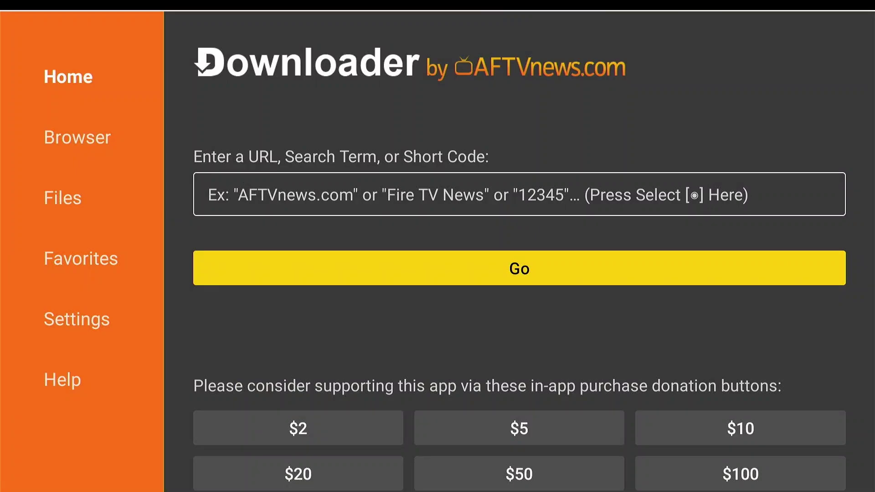
key(Up)
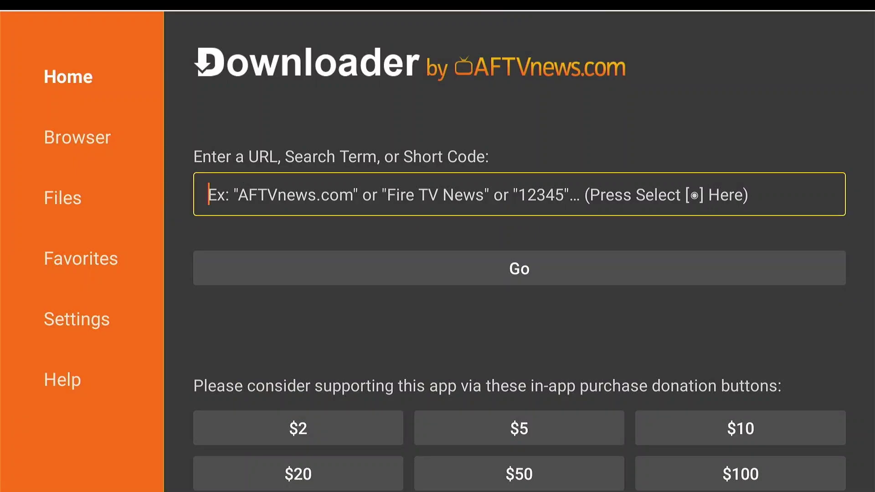
key(Left)
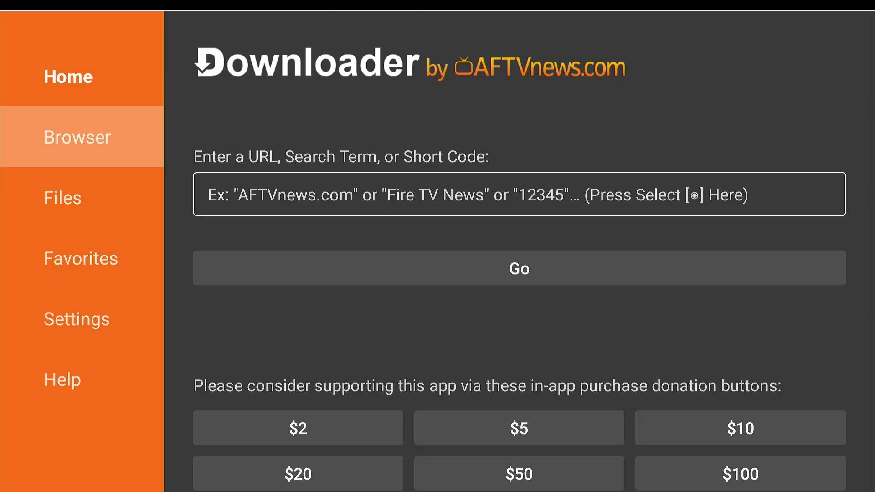
Step: Bring up the URL keyboard on Downloader's Home page and close it, leaving the field empty
key(Up)
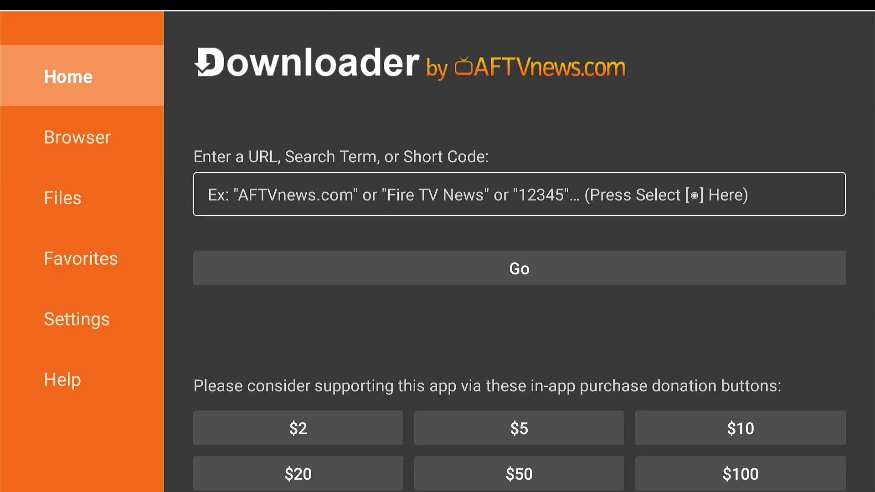
key(Right)
key(Down)
key(Up)
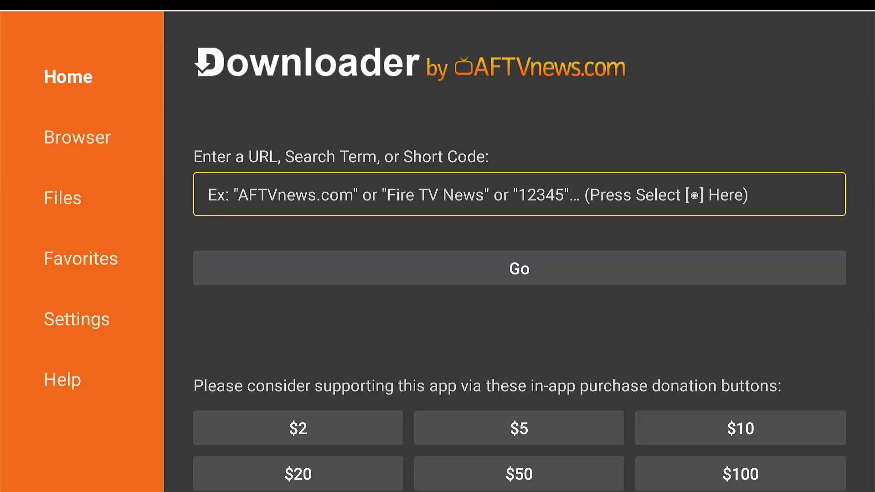
key(Return)
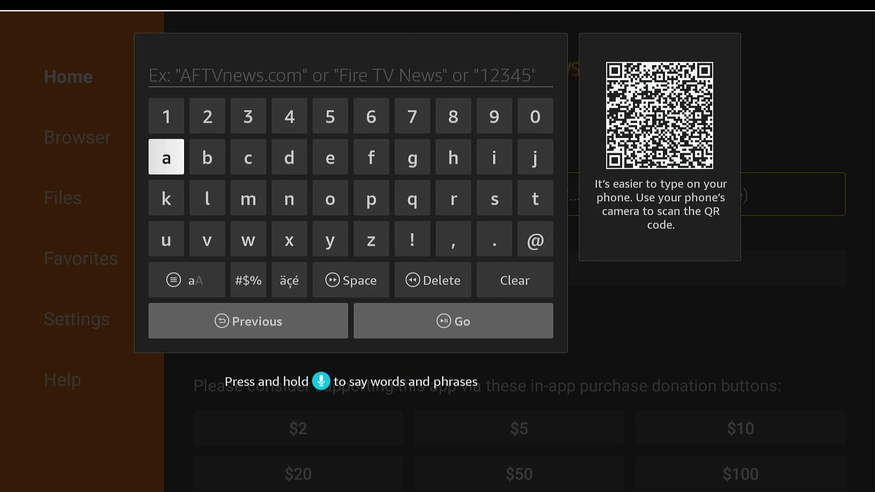
key(Escape)
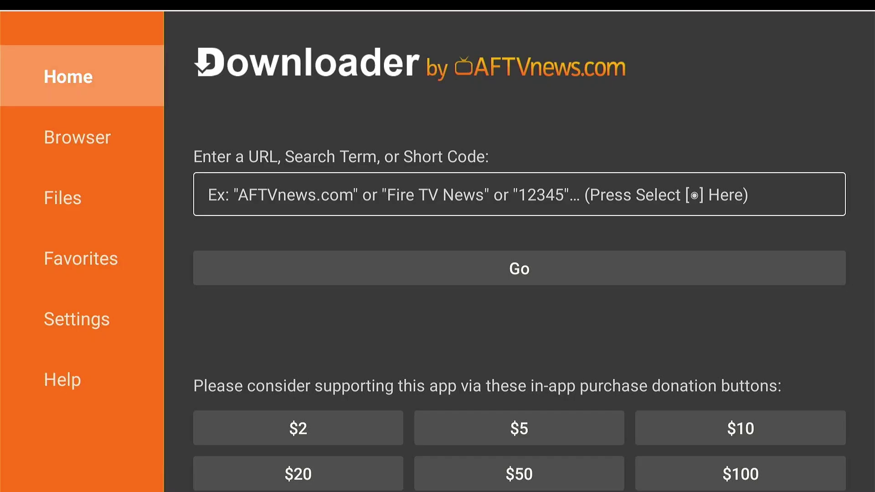
Step: Leave Downloader for the Fire TV Home screen
key(Home)
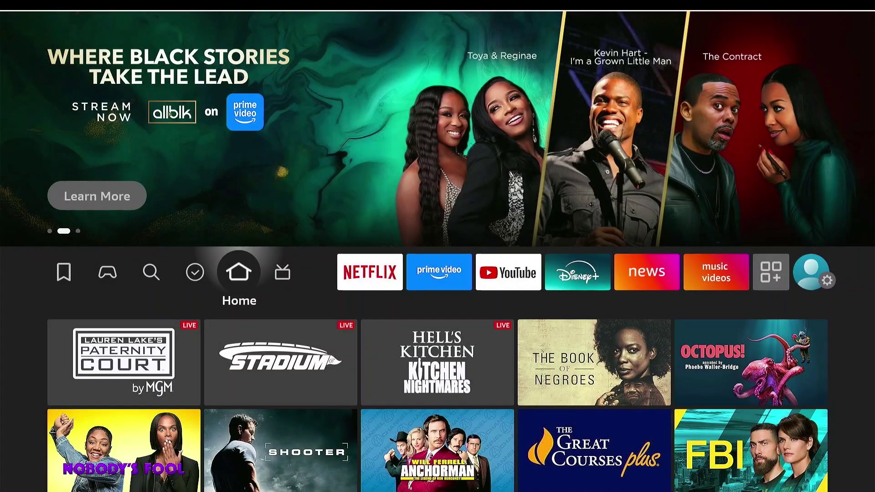